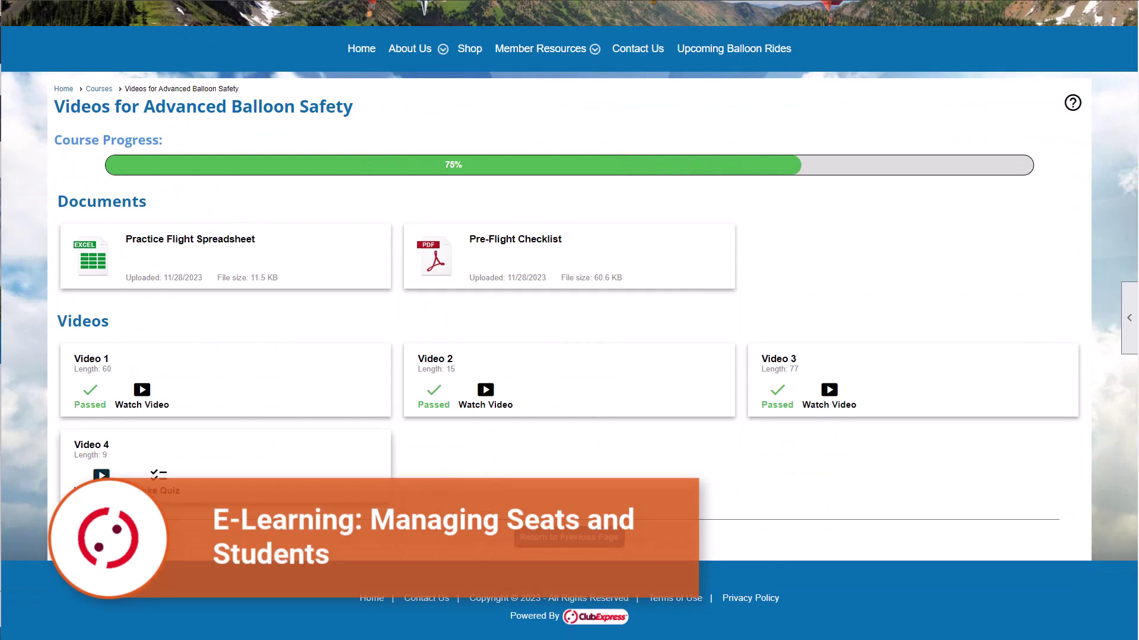
Step: View Video 4 of the Advanced Balloon Safety course, finish it, and review the course pricing by membership type
left_click(101, 475)
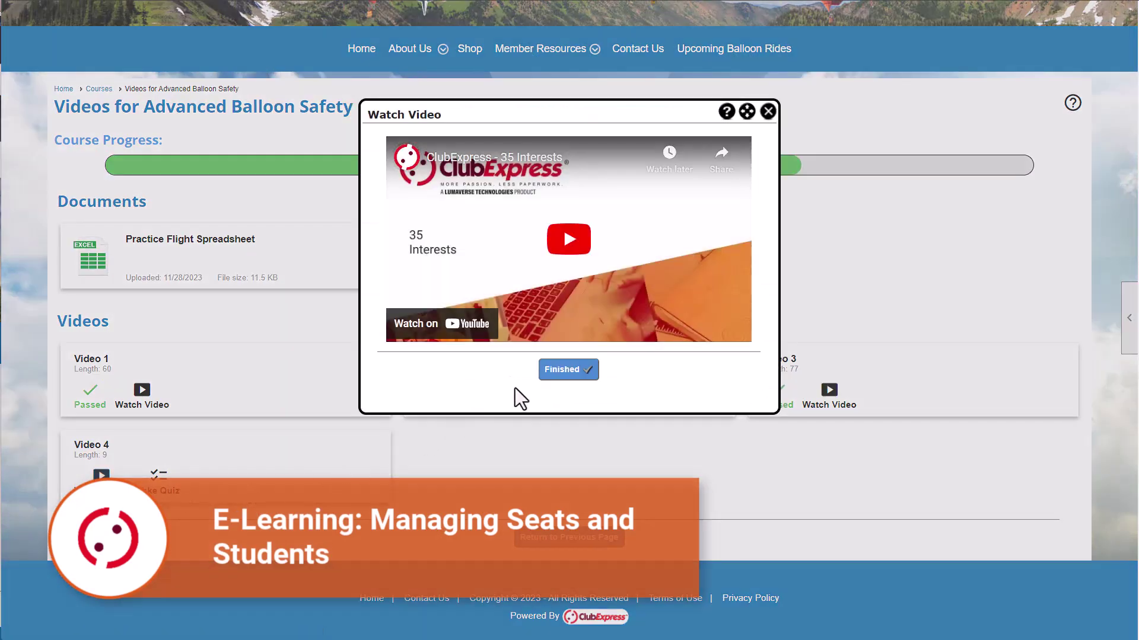
left_click(548, 375)
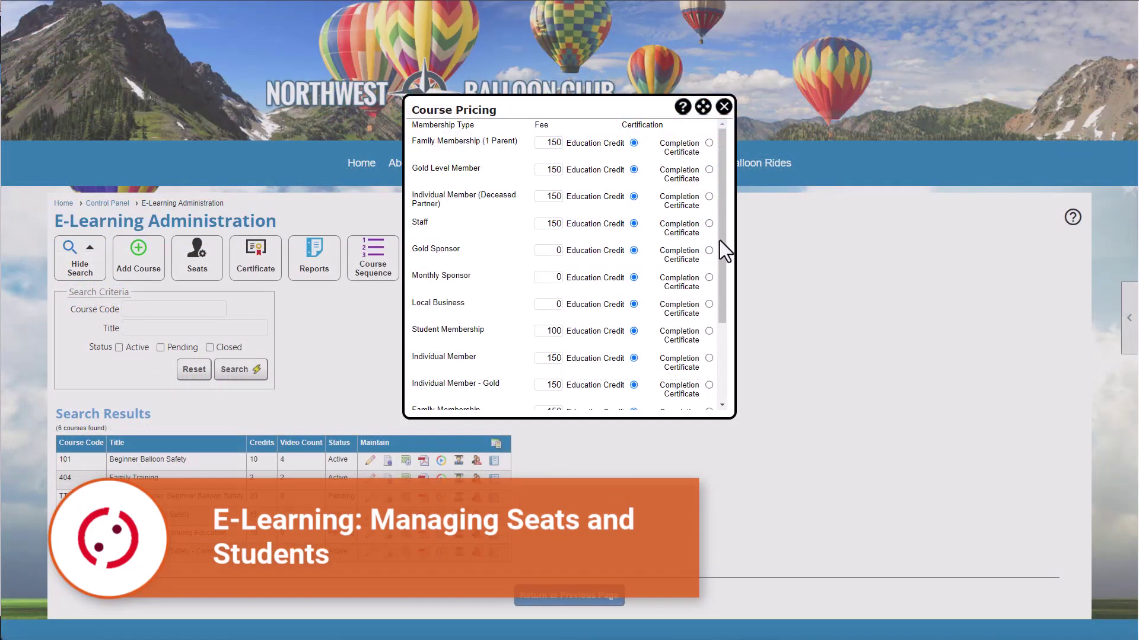
left_click_drag(720, 241, 722, 313)
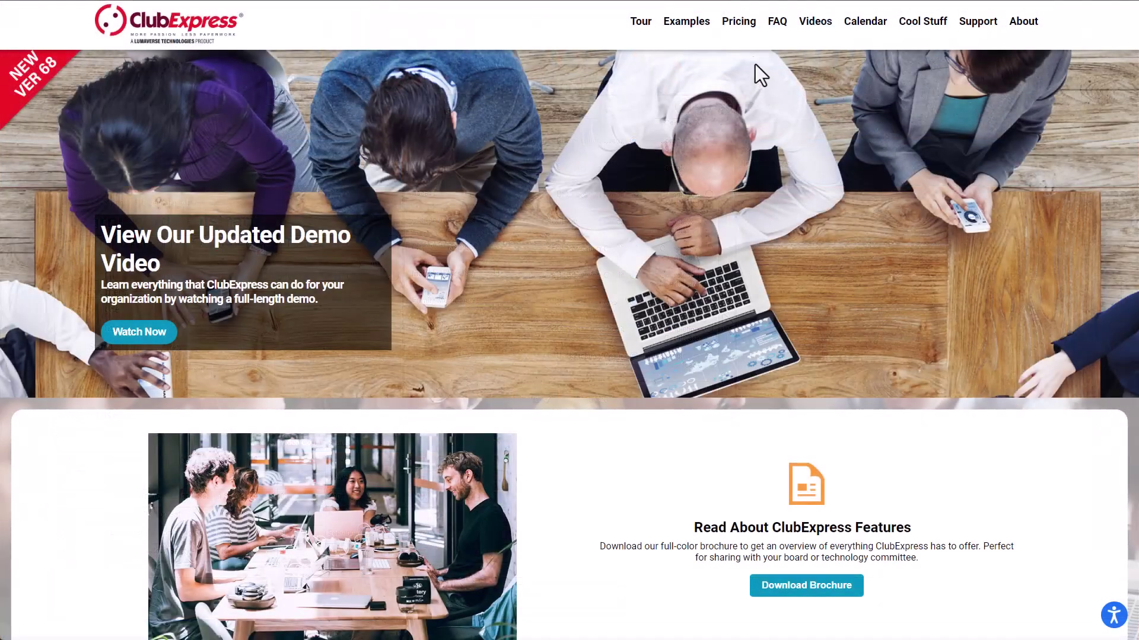
Step: Look up the Extra Cost Functions in the pricing information on the ClubExpress website
left_click(745, 30)
scroll(748, 93, "down", 3)
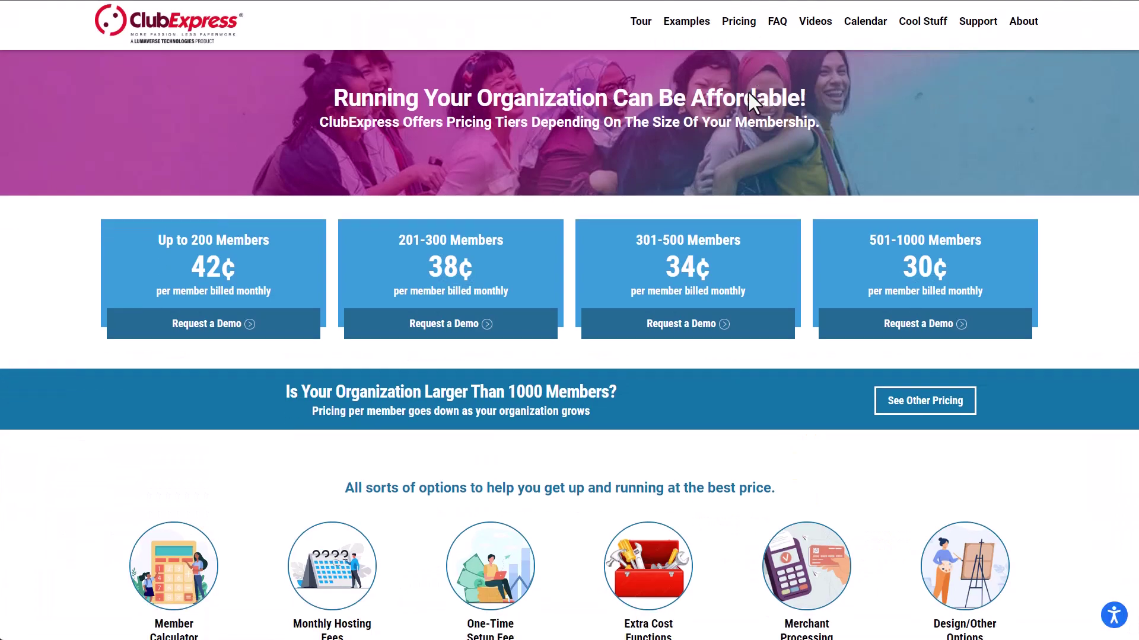
left_click(660, 442)
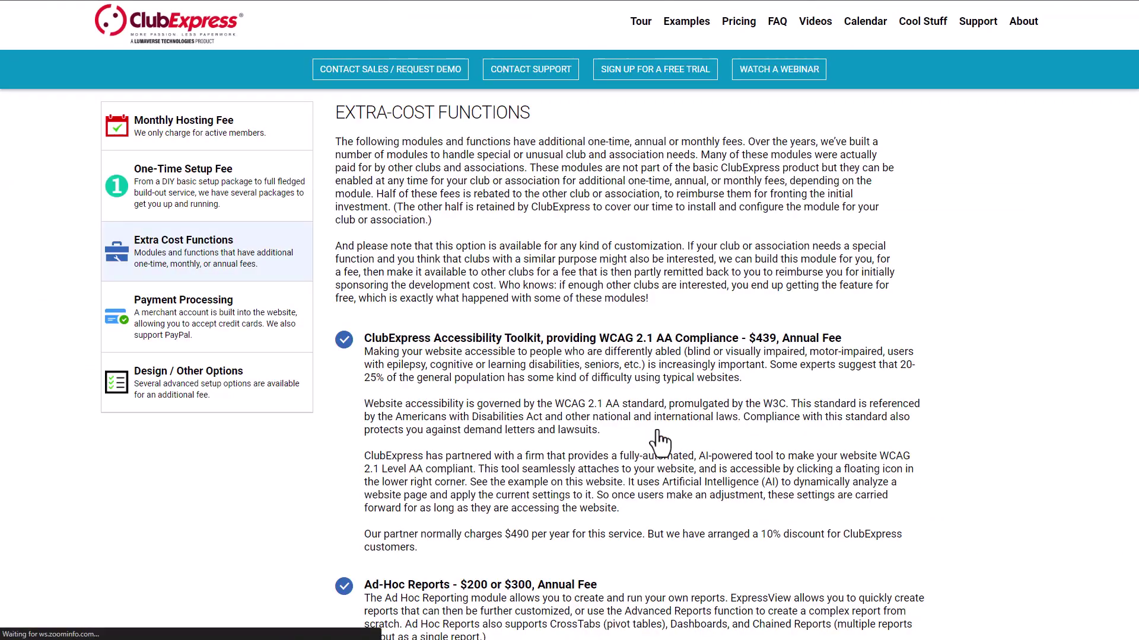
scroll(658, 439, "down", 10)
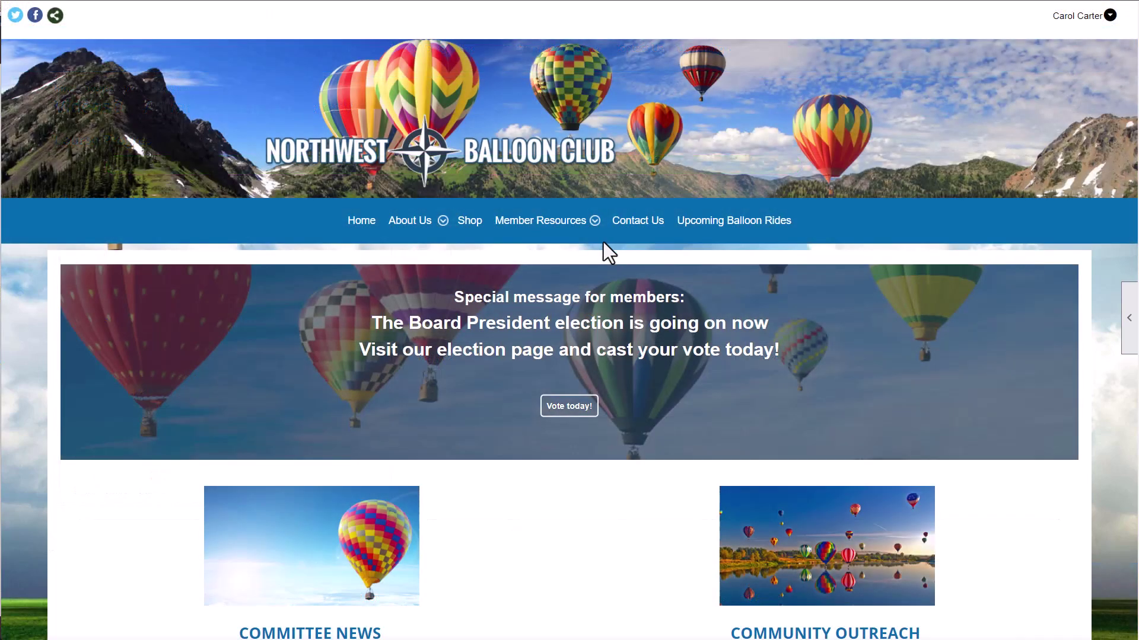
Step: Go to the member E-Learning courses and view the materials for the Advanced Balloon Safety course
mouse_move(595, 232)
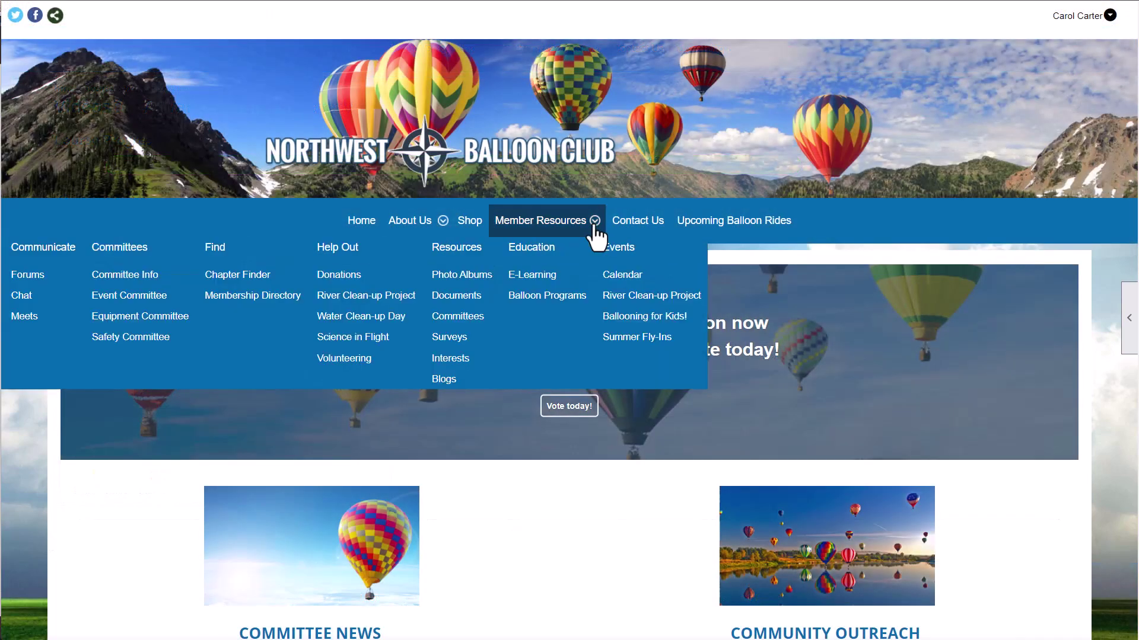
left_click(536, 275)
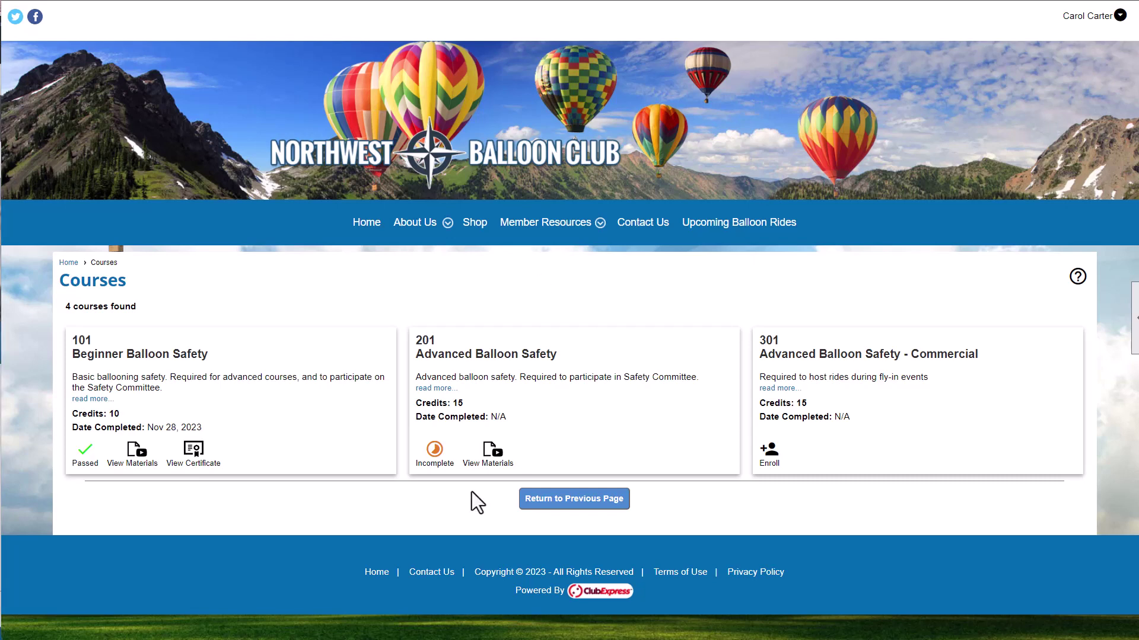
left_click(484, 464)
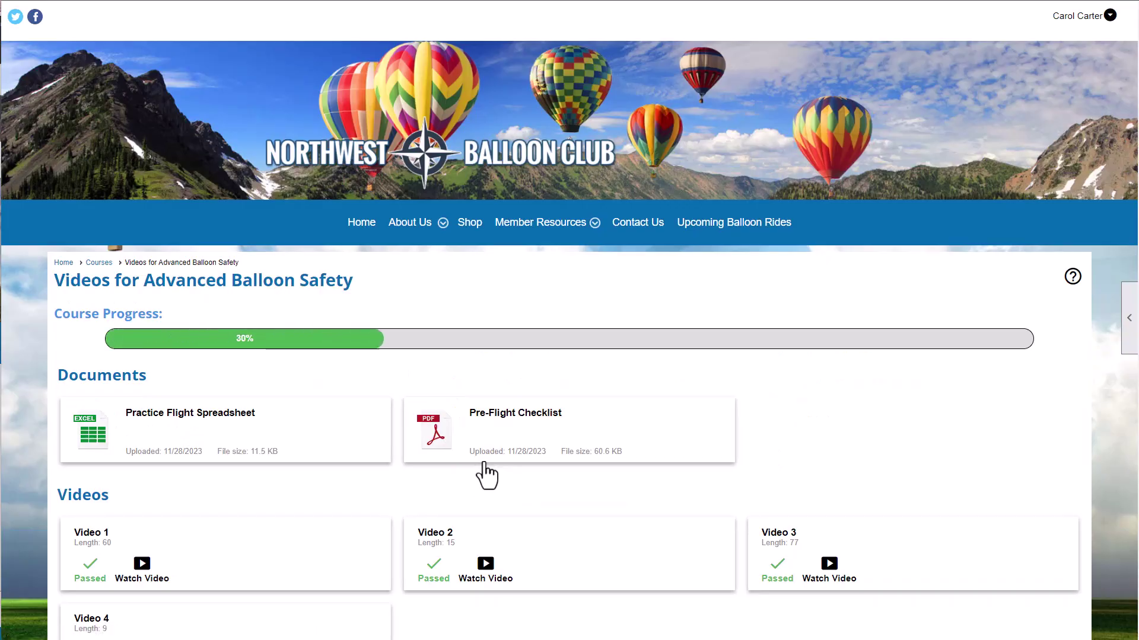
scroll(486, 474, "down", 3)
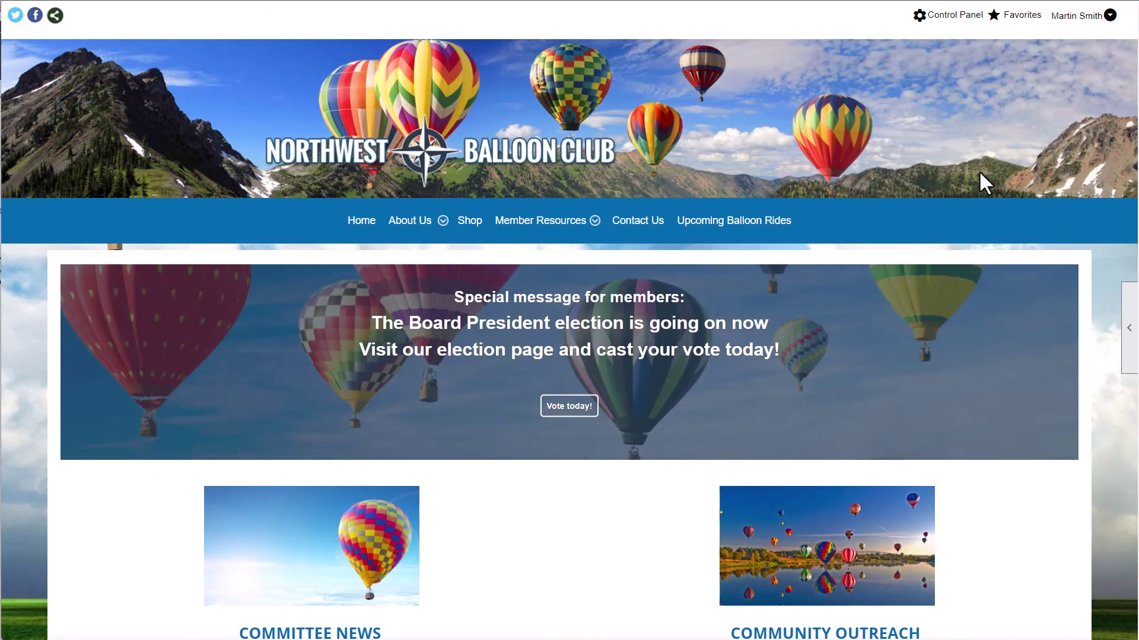
Step: Open E-Learning administration as an administrator and list all courses without any search criteria
left_click(942, 18)
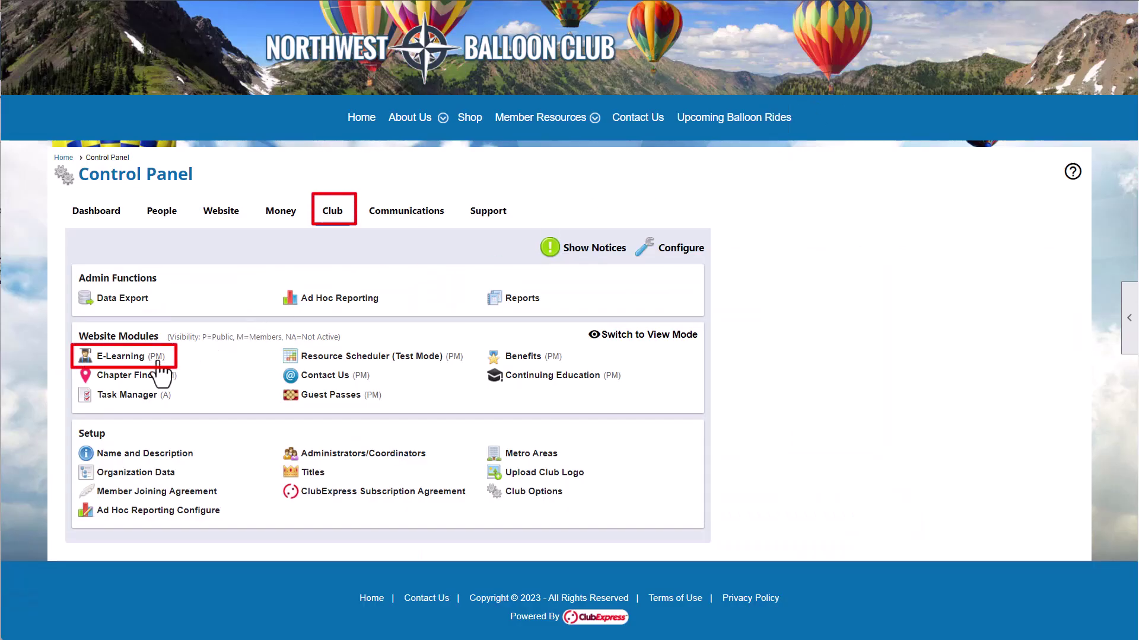
left_click(120, 356)
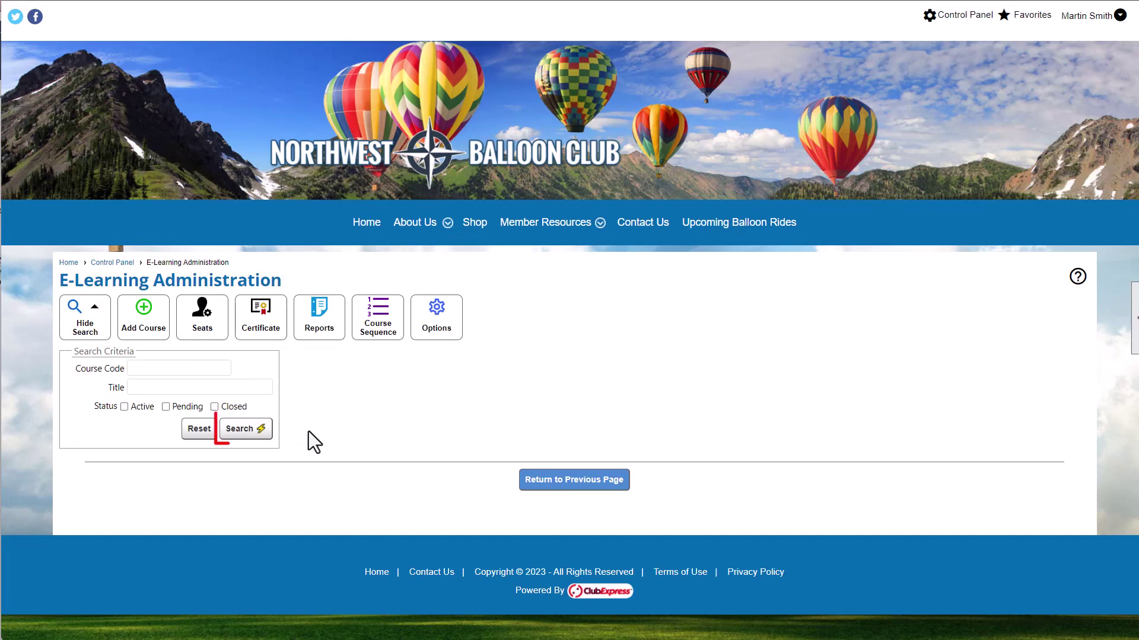
left_click(260, 429)
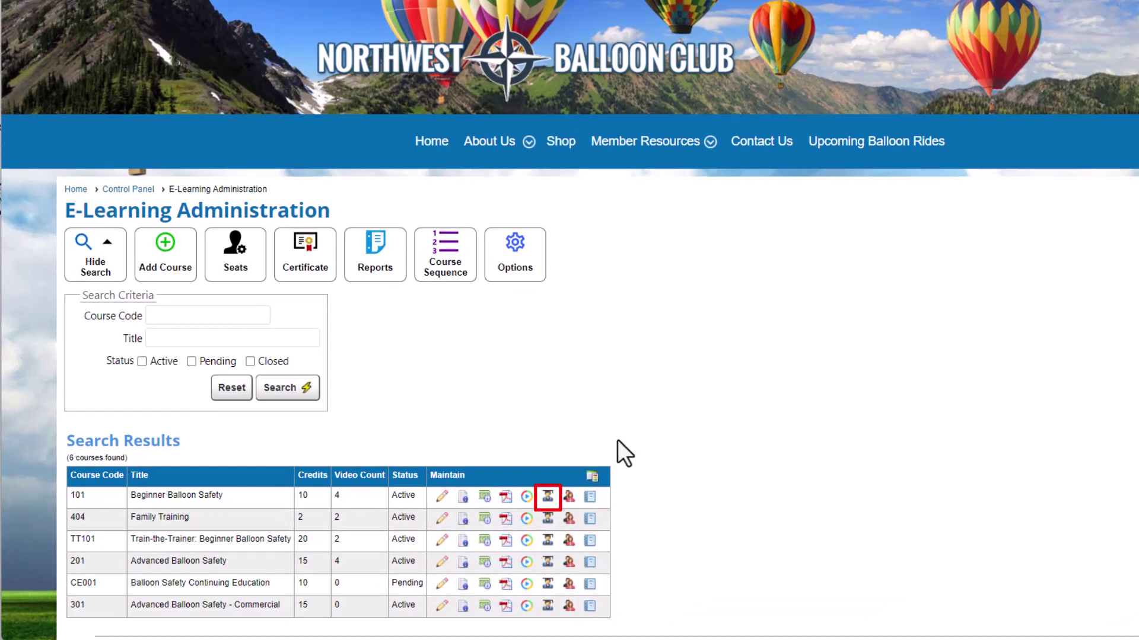
Step: List all students of the Beginner Balloon Safety course, check the first student's entry, and return to the course list
left_click(549, 497)
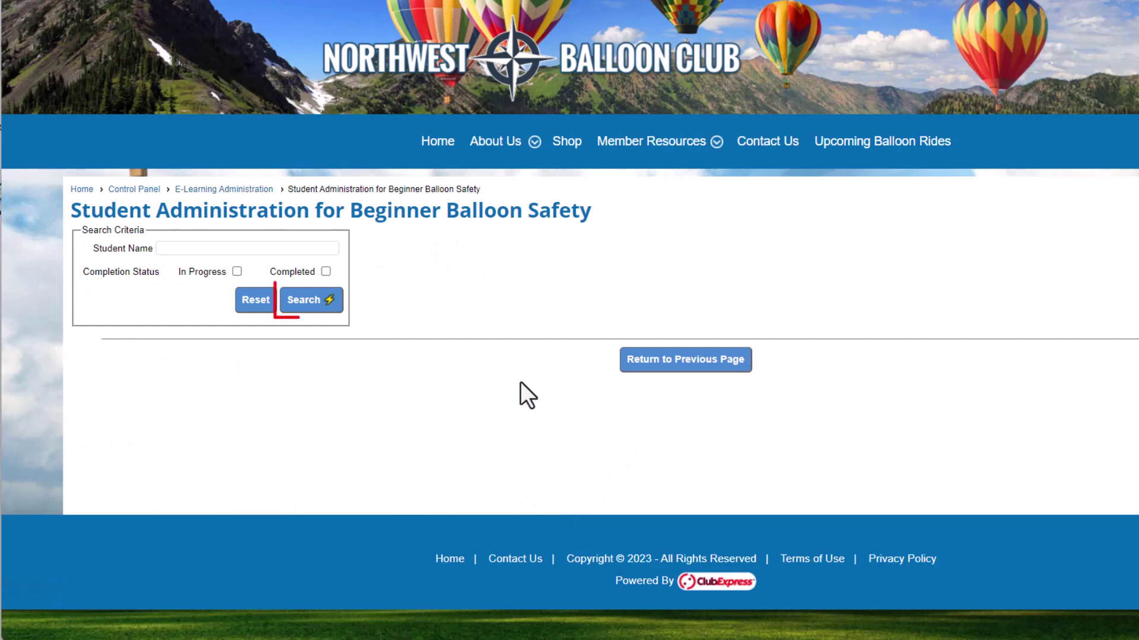
left_click(319, 309)
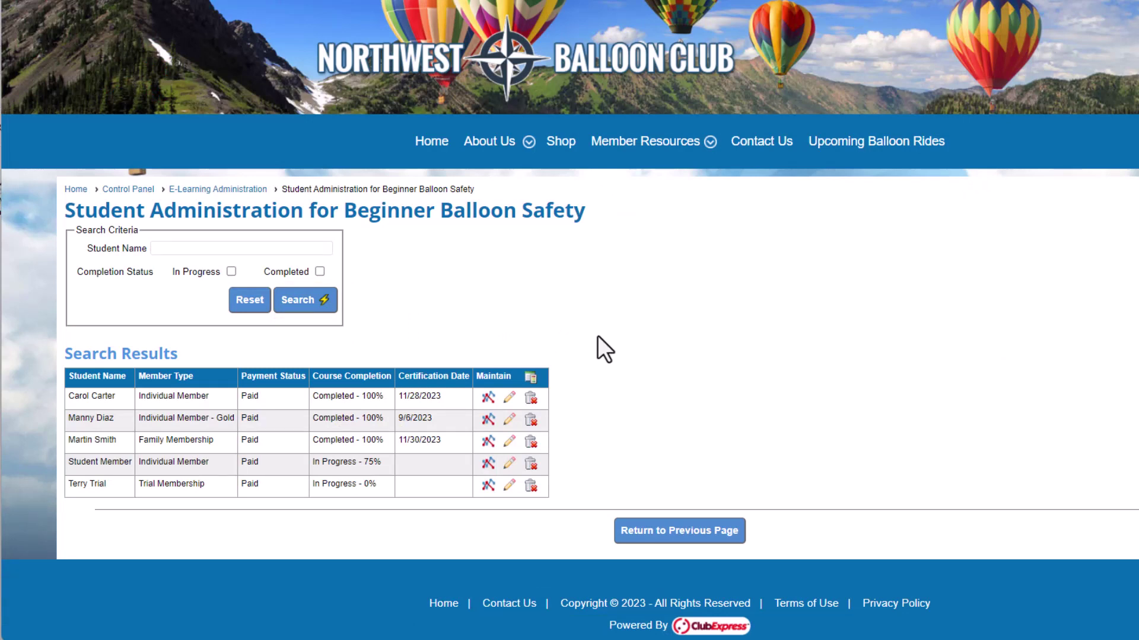
left_click(485, 400)
left_click(634, 534)
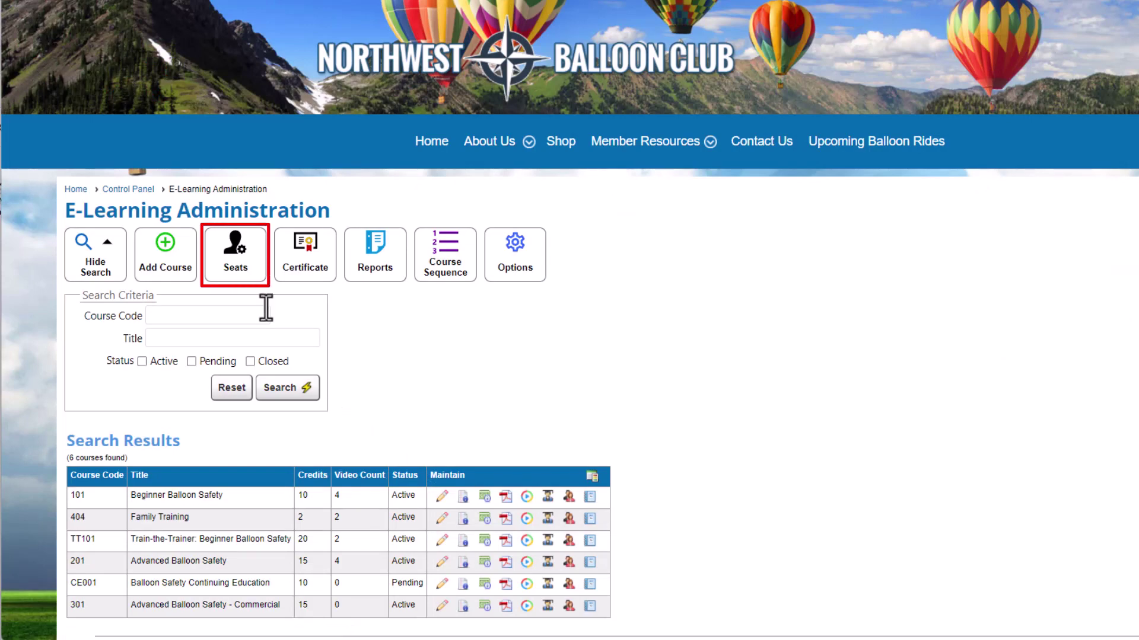
Step: Open Seats administration and list all organizations that have purchased seats
left_click(255, 279)
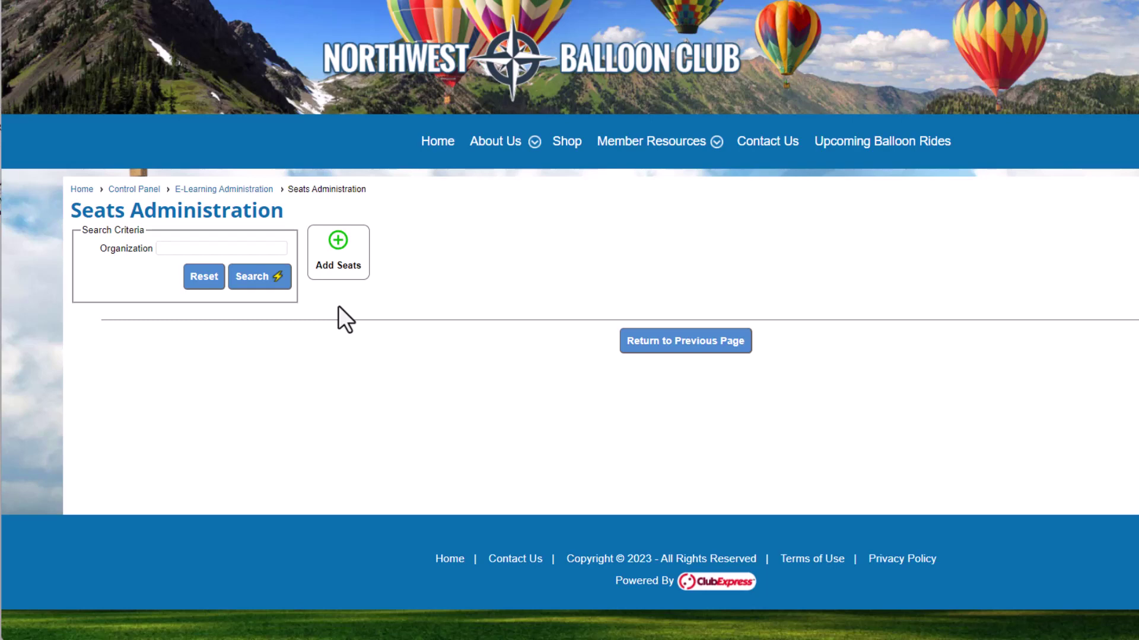
left_click(272, 282)
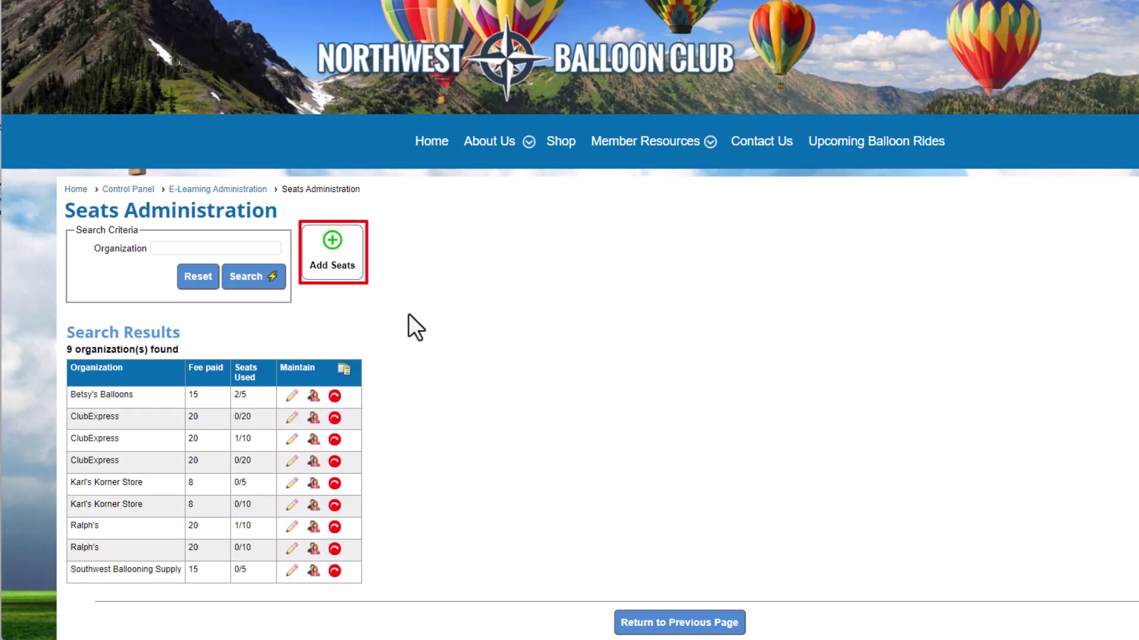
Step: Add seats for Barry's Basket Repair: 5 seats, Master Education account, rate 20, expiration date 07/31/2024
left_click(364, 268)
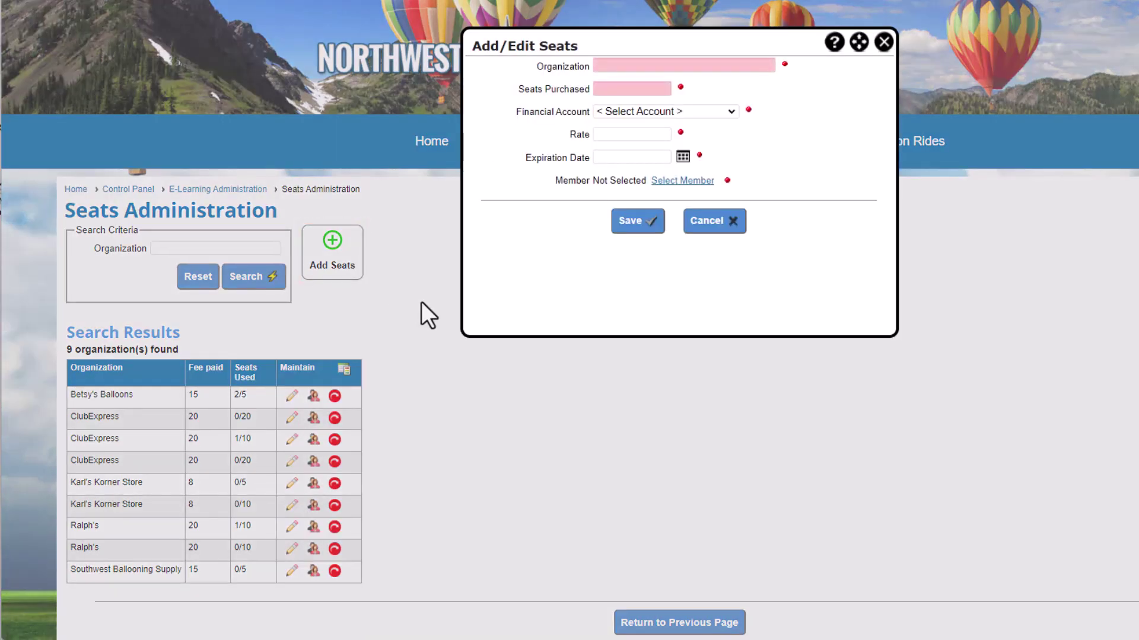
type("Barry's Basket Repair")
key("Tab")
type("5")
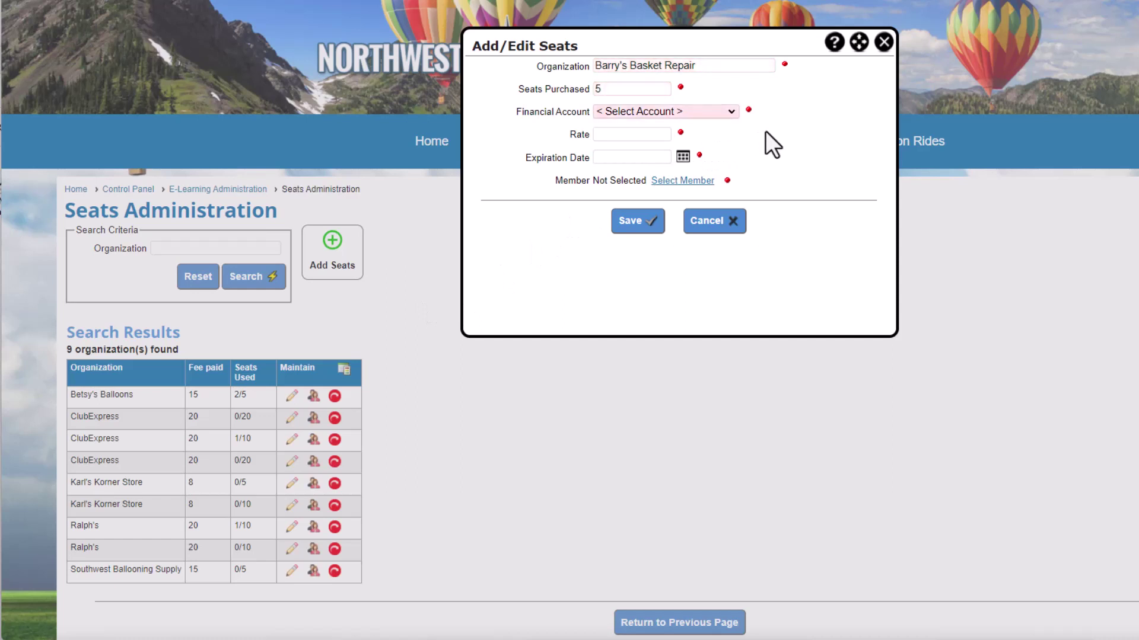
left_click(725, 115)
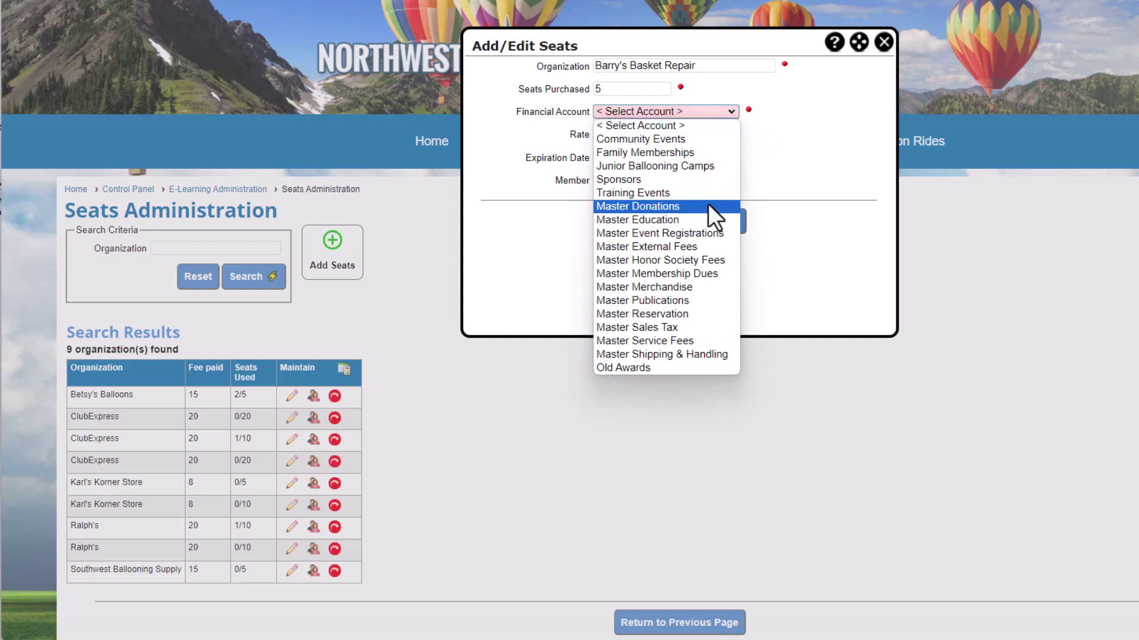
left_click(708, 219)
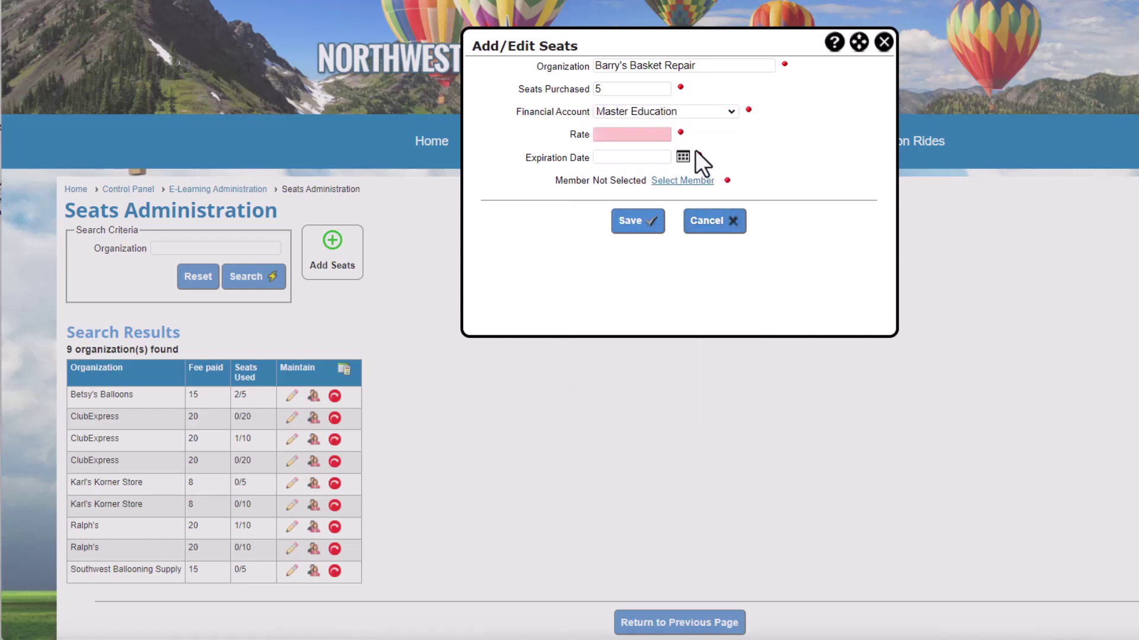
left_click(646, 141)
type("20")
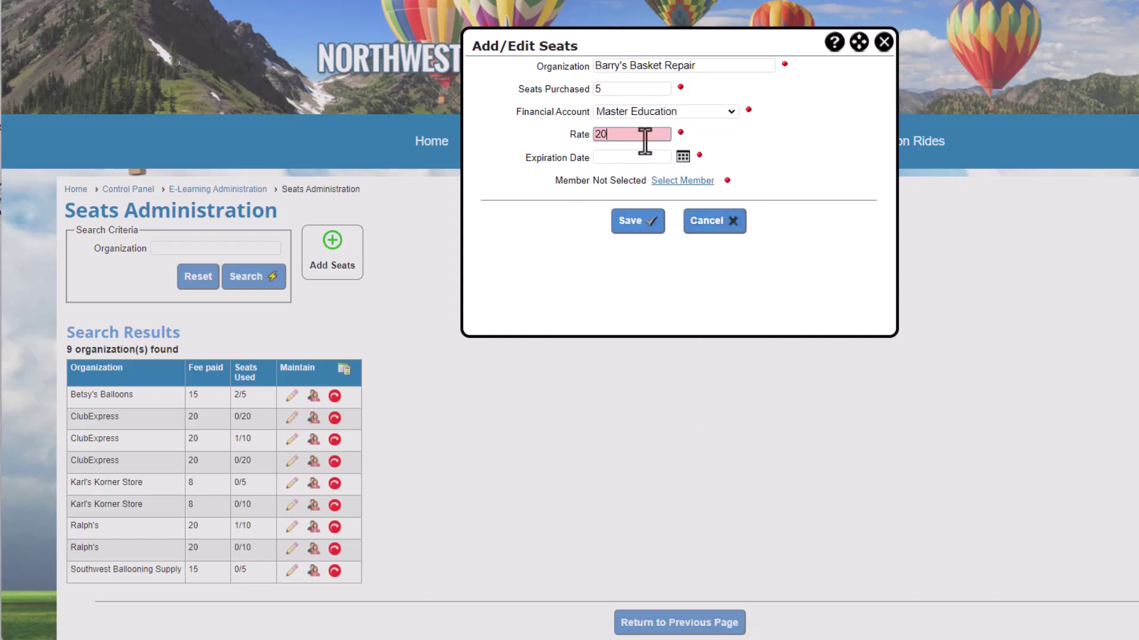
left_click(682, 157)
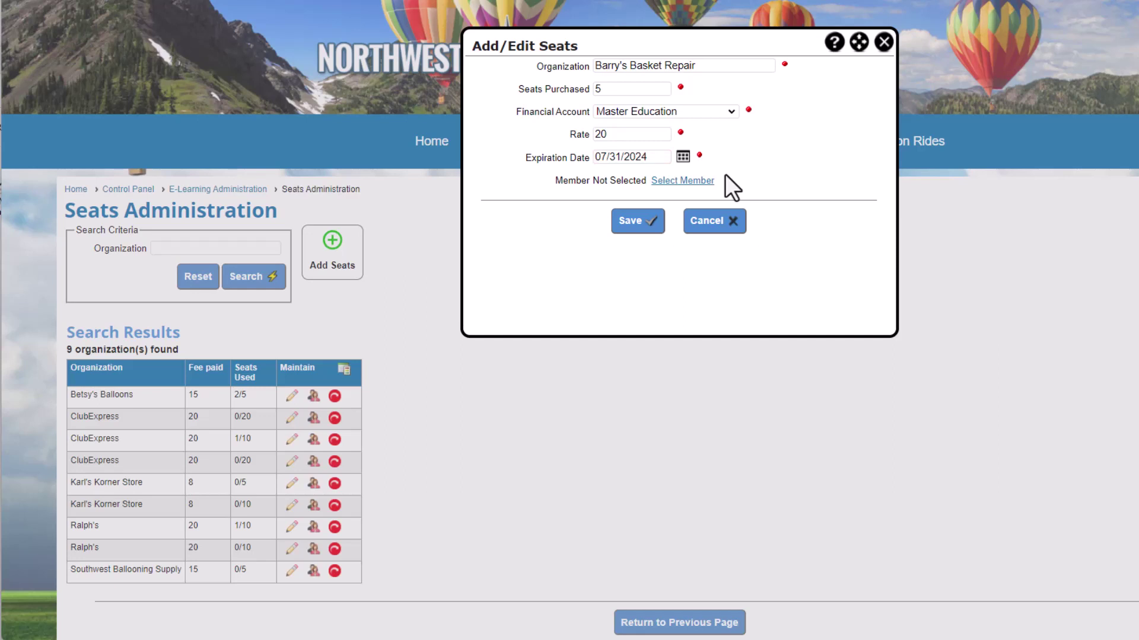
Step: Choose a contact member for the Barry's Basket Repair seats from the member search and save the seat record
left_click(695, 182)
left_click(766, 99)
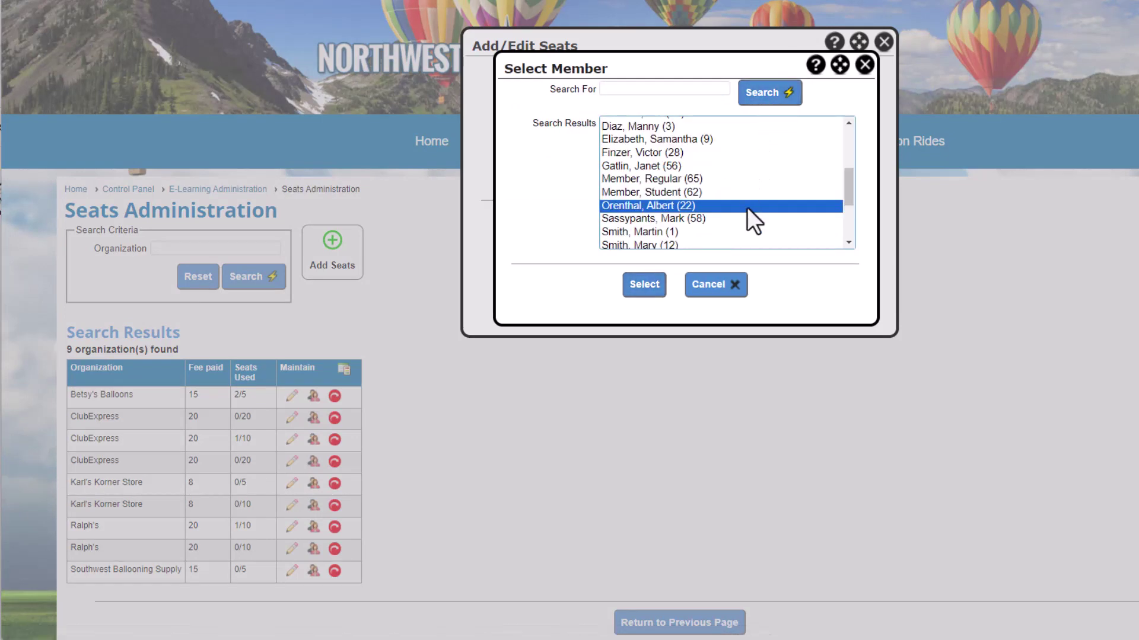
left_click(647, 286)
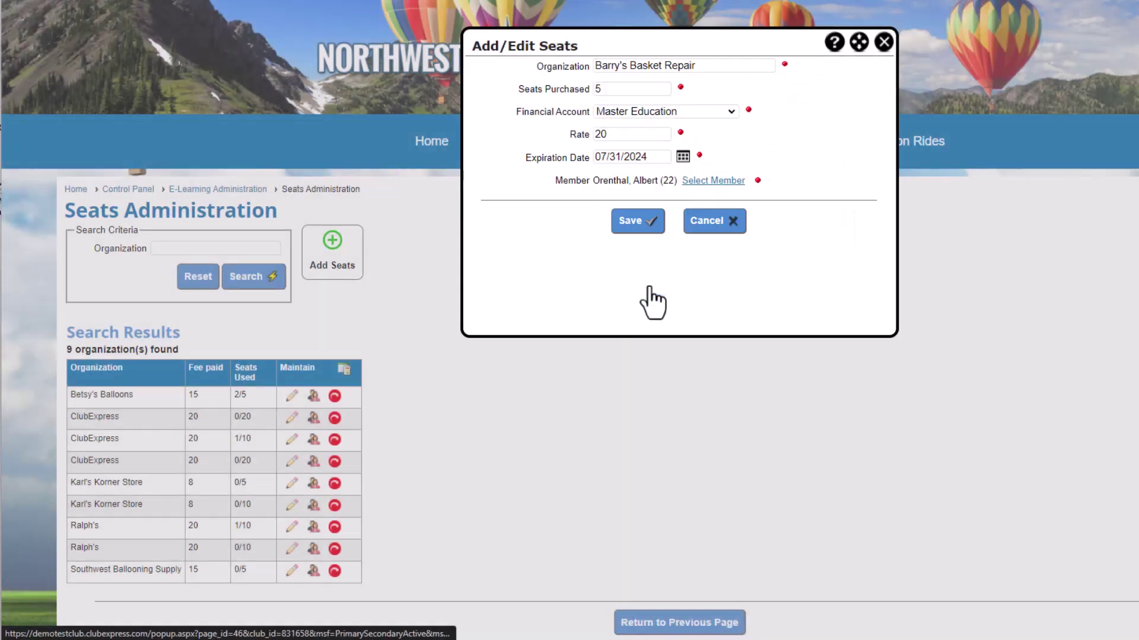
left_click(651, 226)
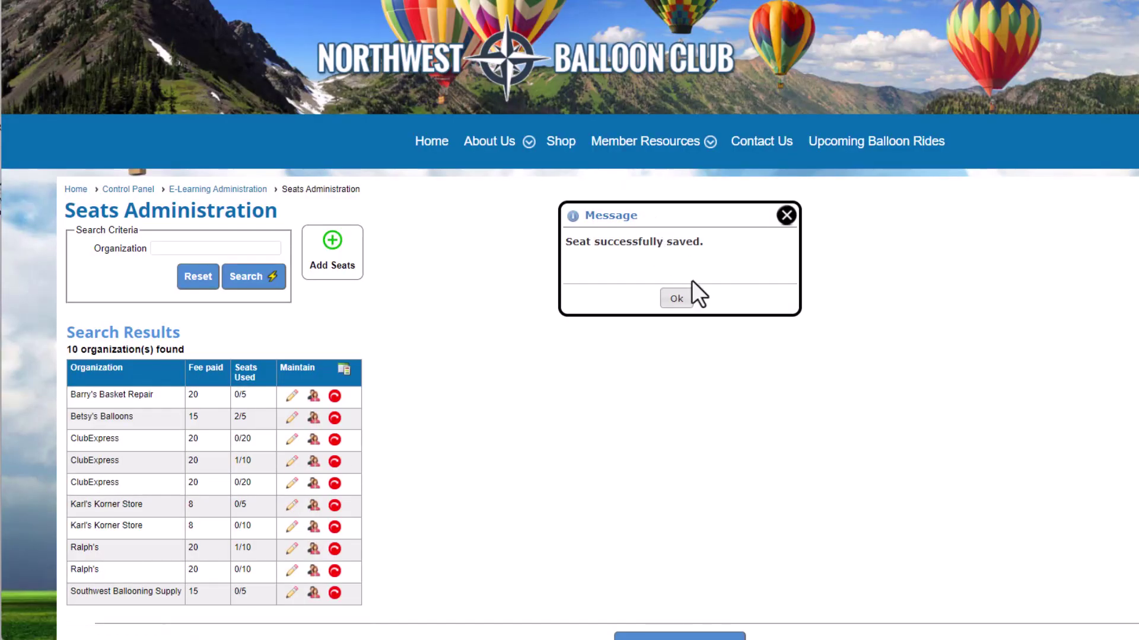
left_click(699, 299)
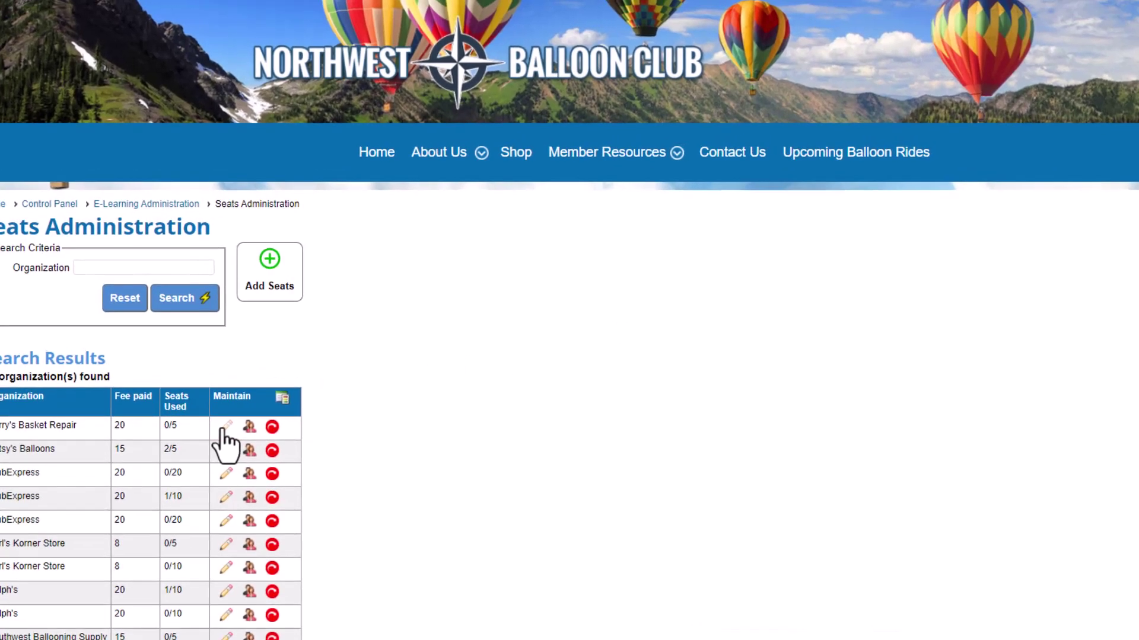
Step: Review the seat details of Barry's Basket Repair and close them without saving
left_click(225, 428)
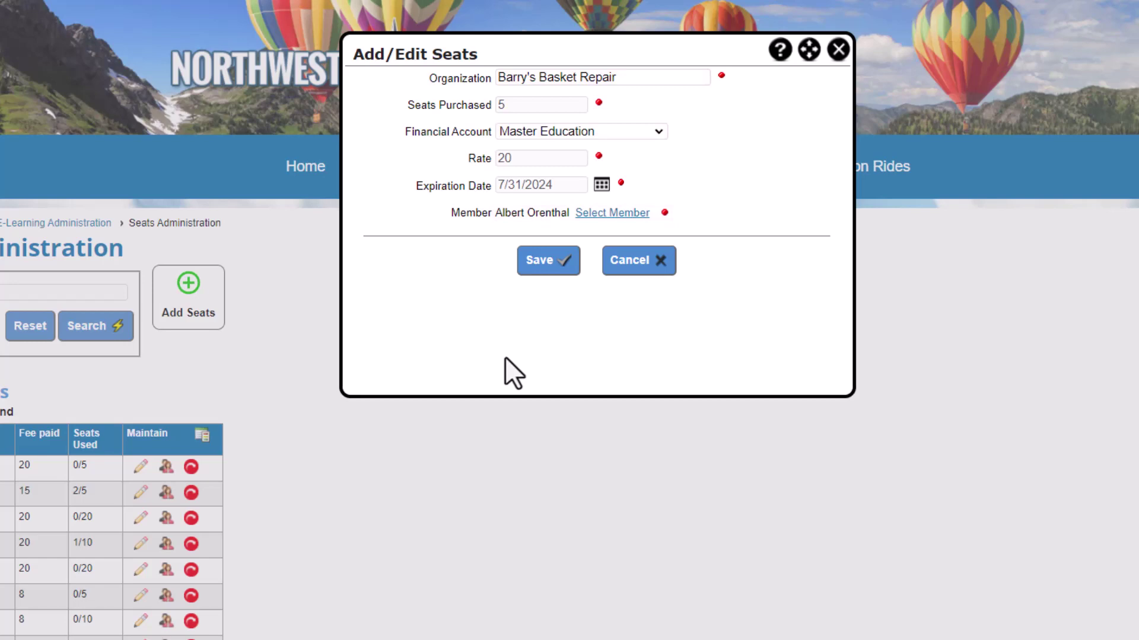
left_click(639, 261)
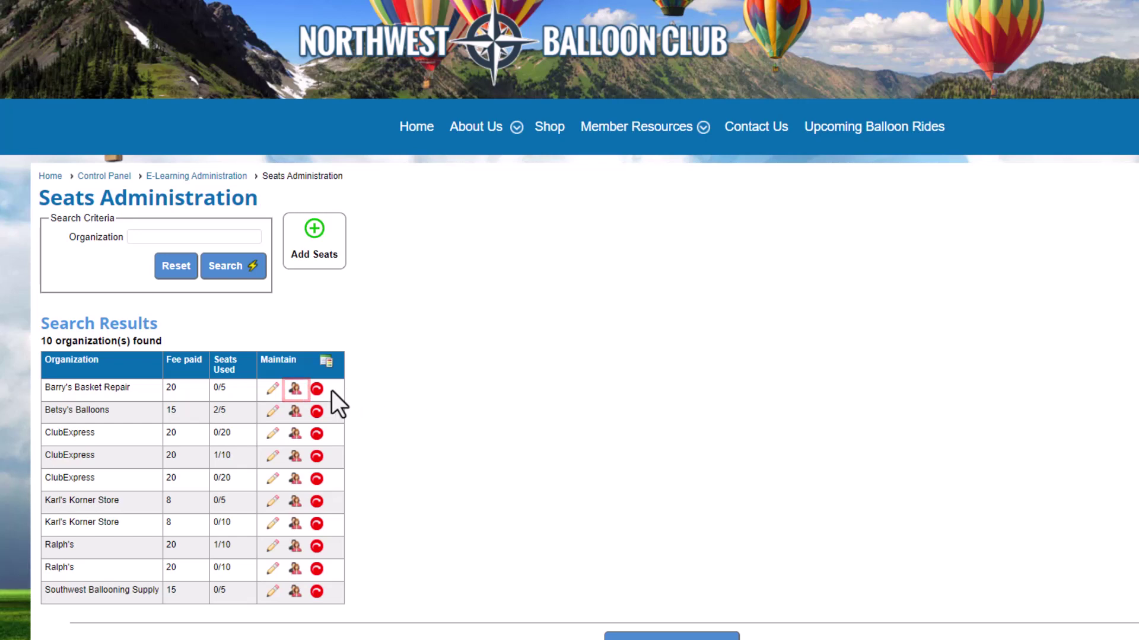
Step: Assign one of the Barry's Basket Repair seats to a member found through the member search and return to the seats list
left_click(294, 390)
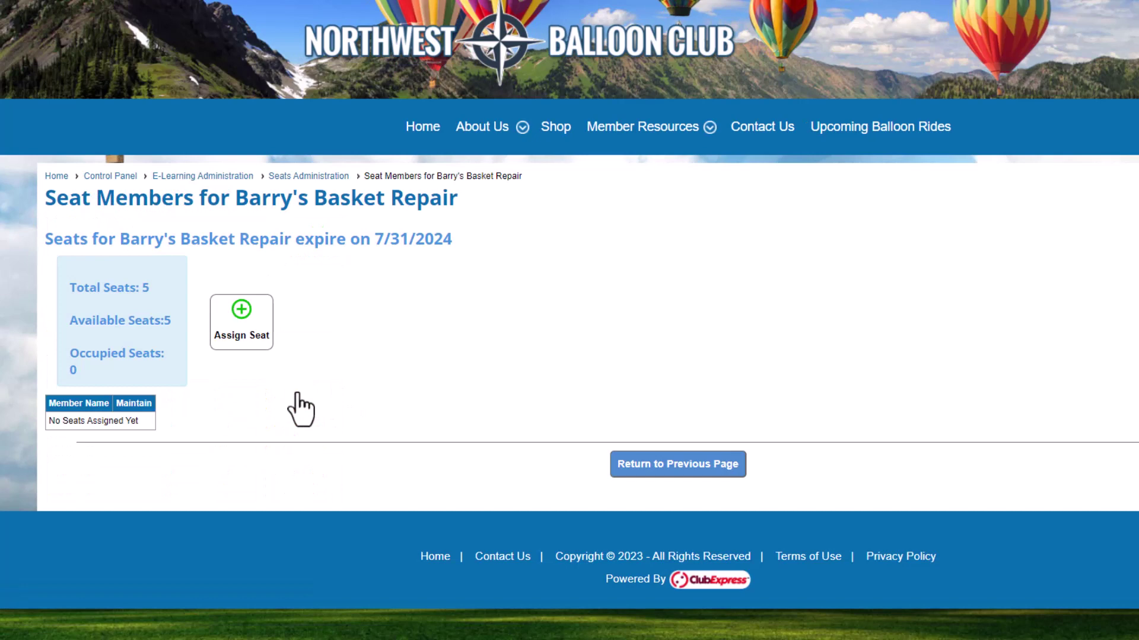
left_click(243, 335)
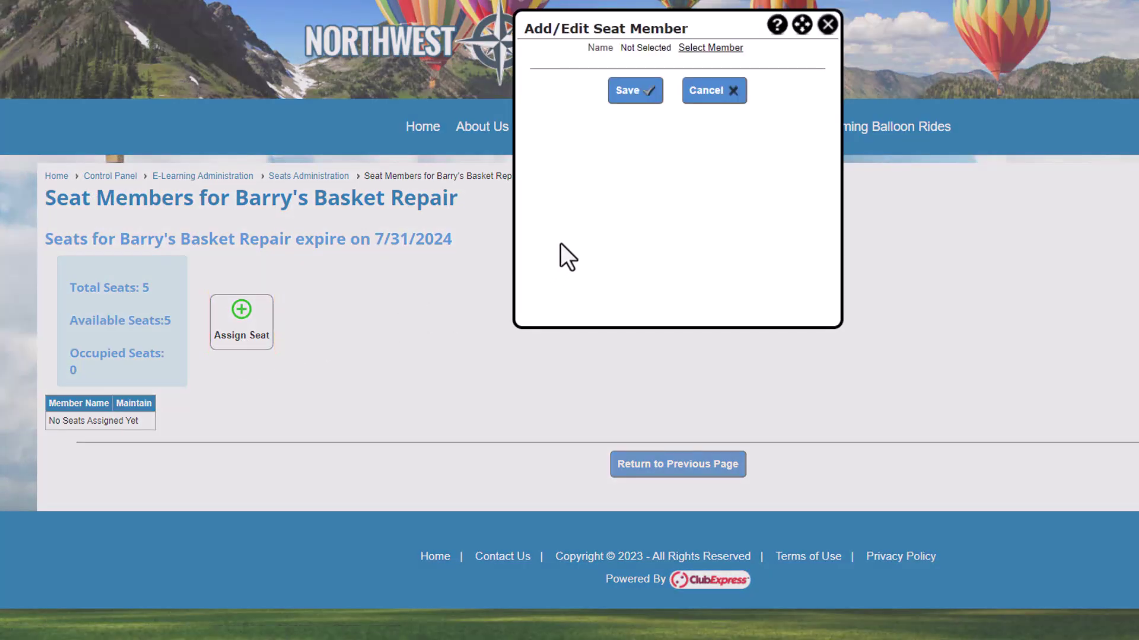
left_click(714, 49)
left_click(763, 77)
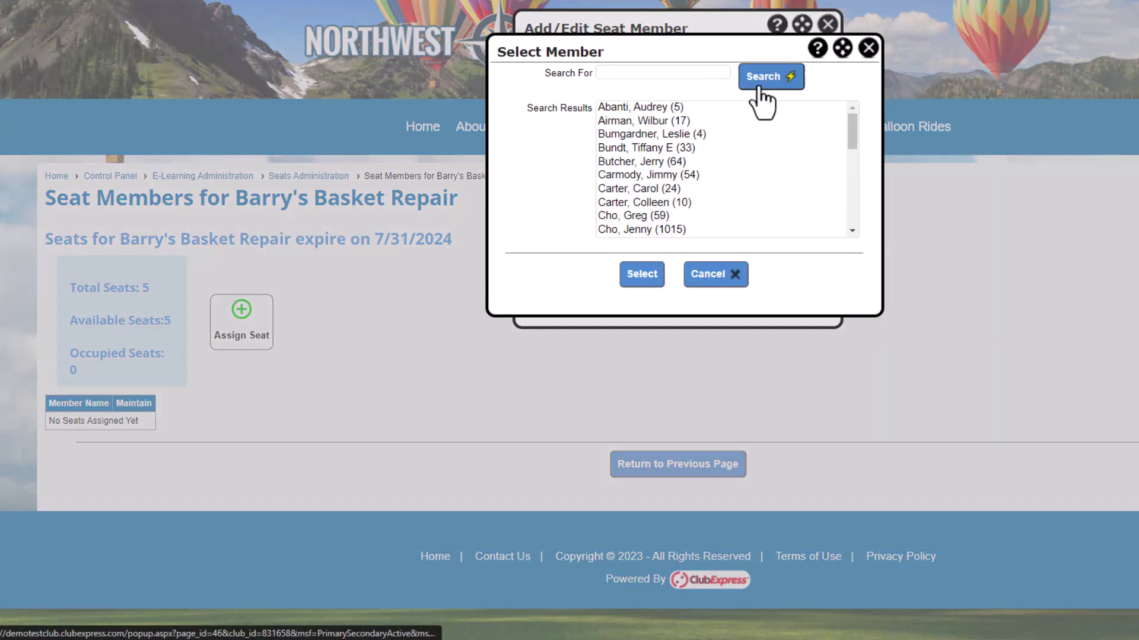
left_click(663, 136)
left_click(639, 278)
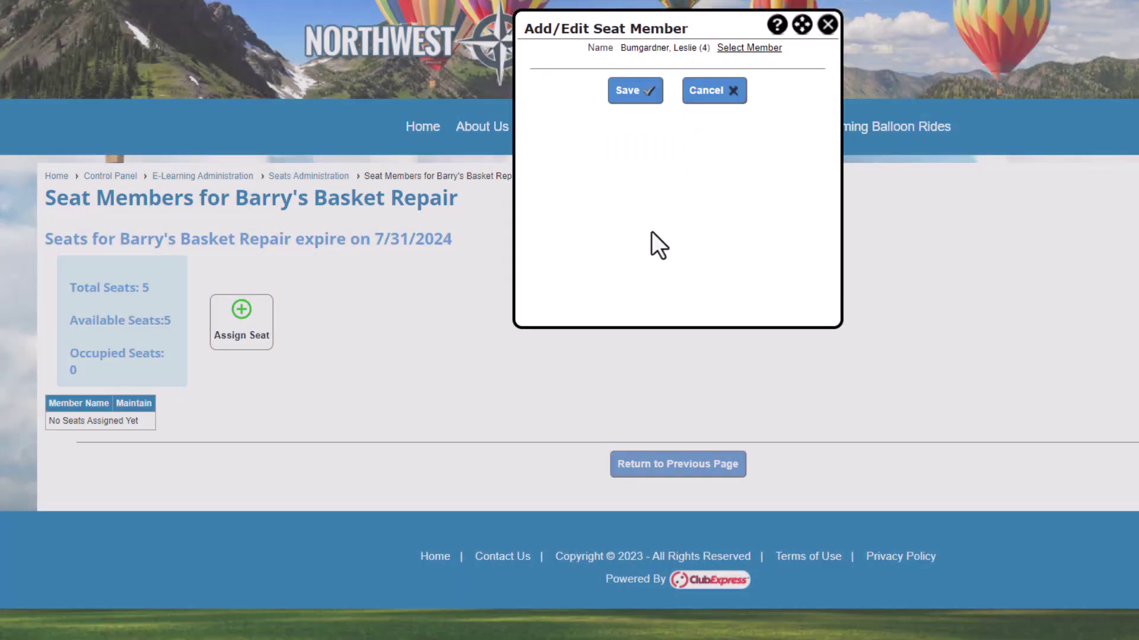
left_click(652, 95)
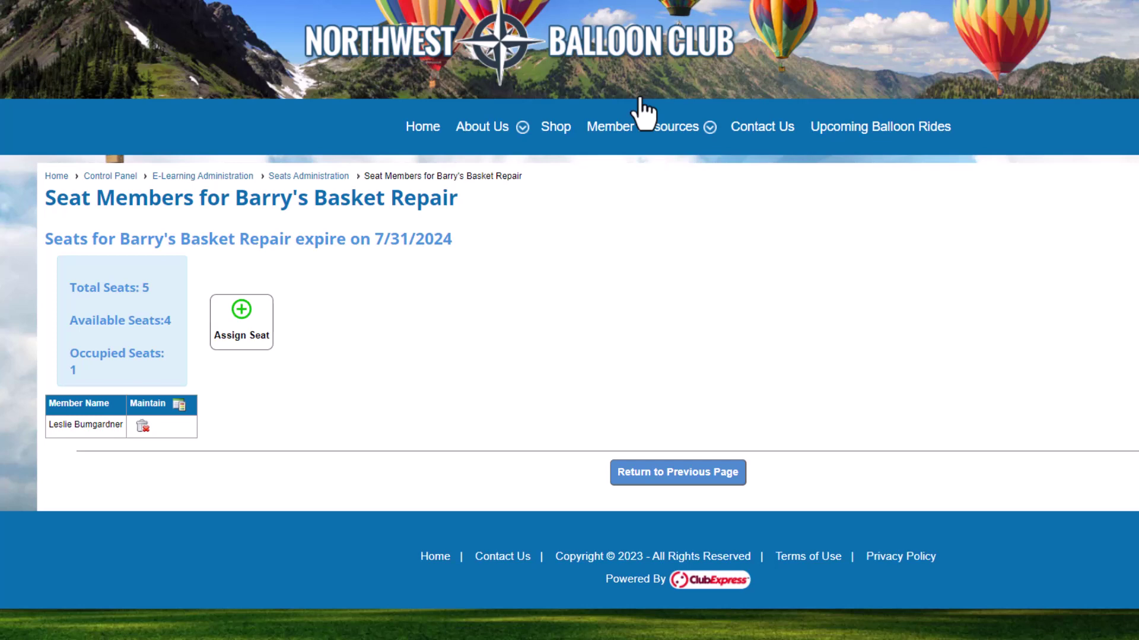
left_click(663, 478)
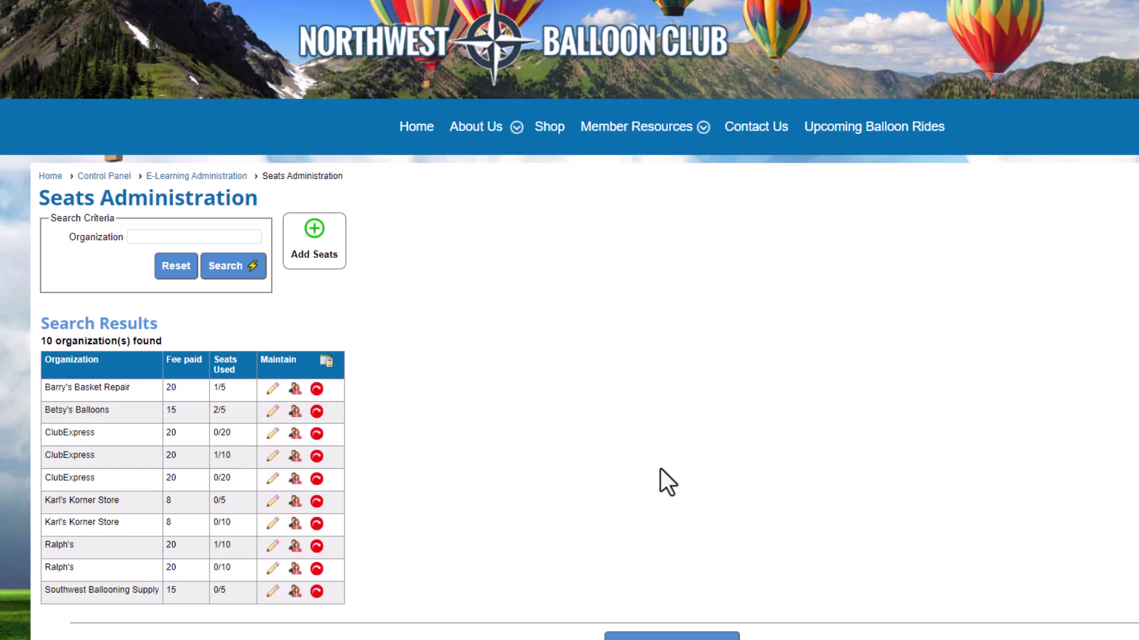
scroll(660, 468, "down", 1)
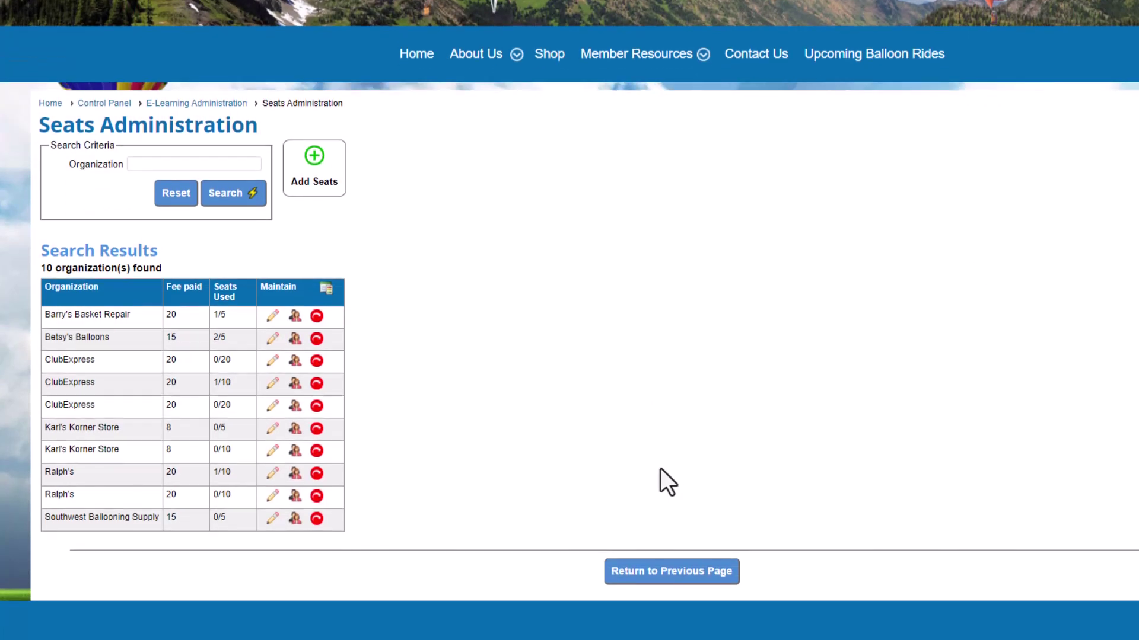